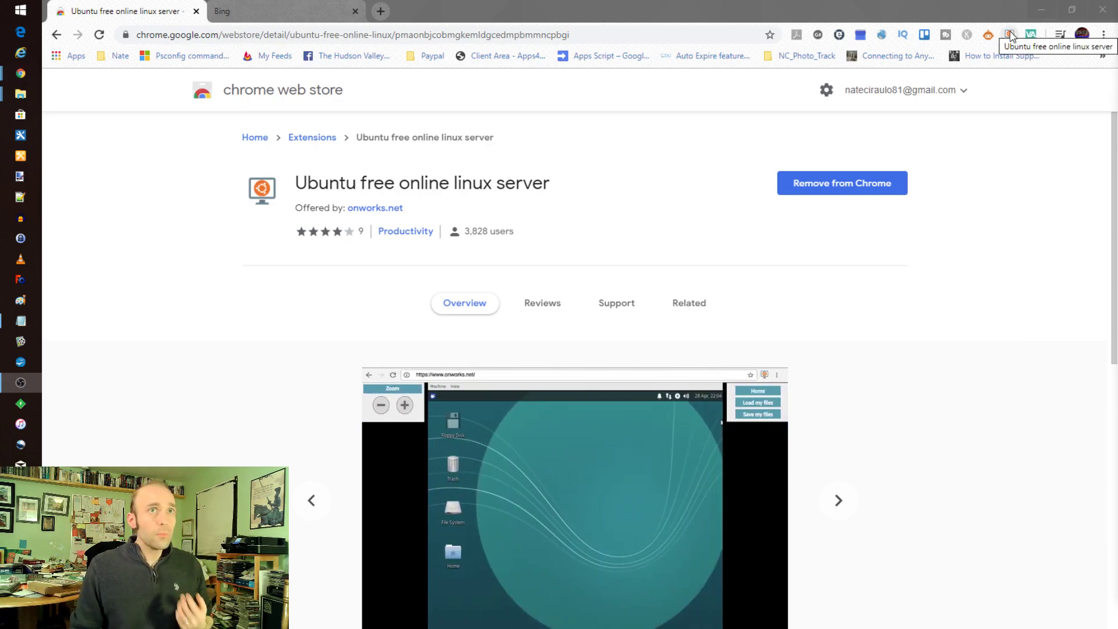
Step: From the Bing tab, launch an Ubuntu GNOME online desktop through the OnWorks extension
left_click(251, 11)
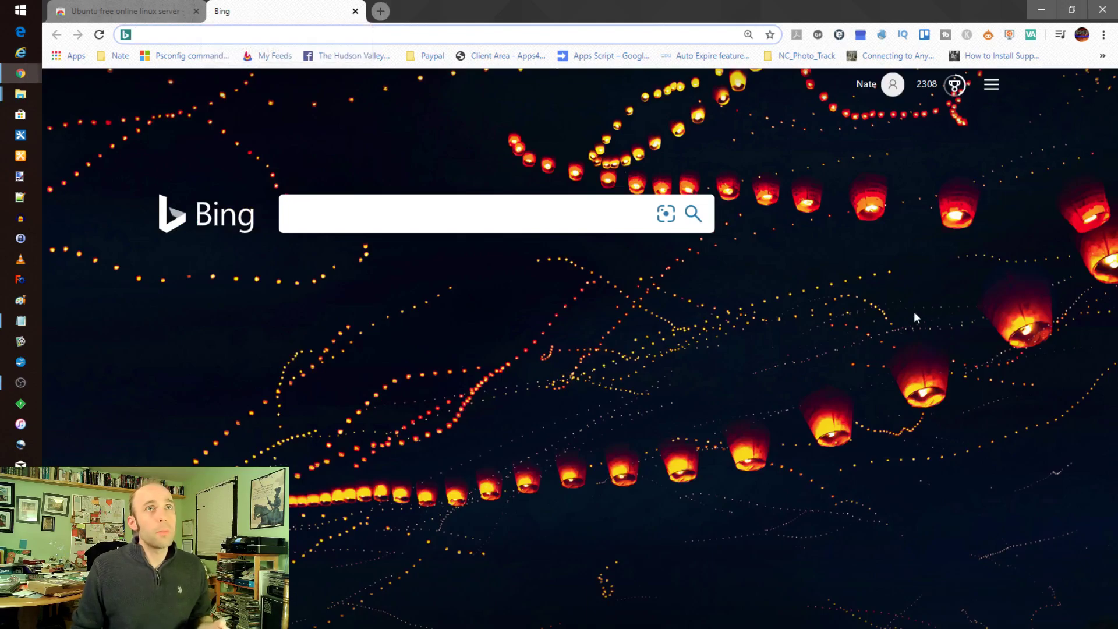
left_click(1010, 34)
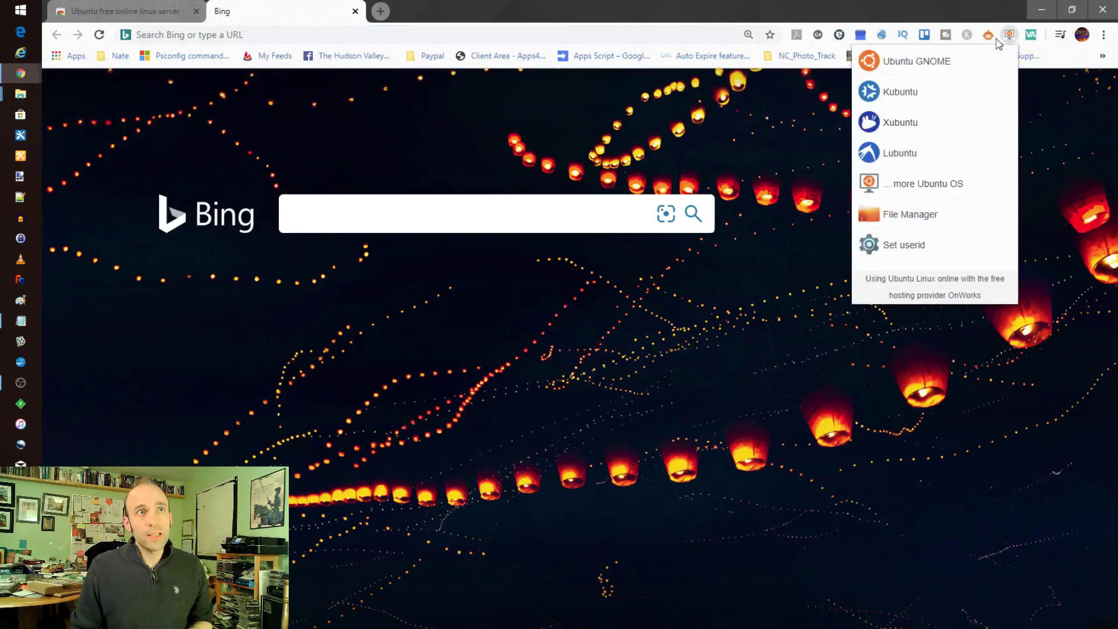
left_click(949, 61)
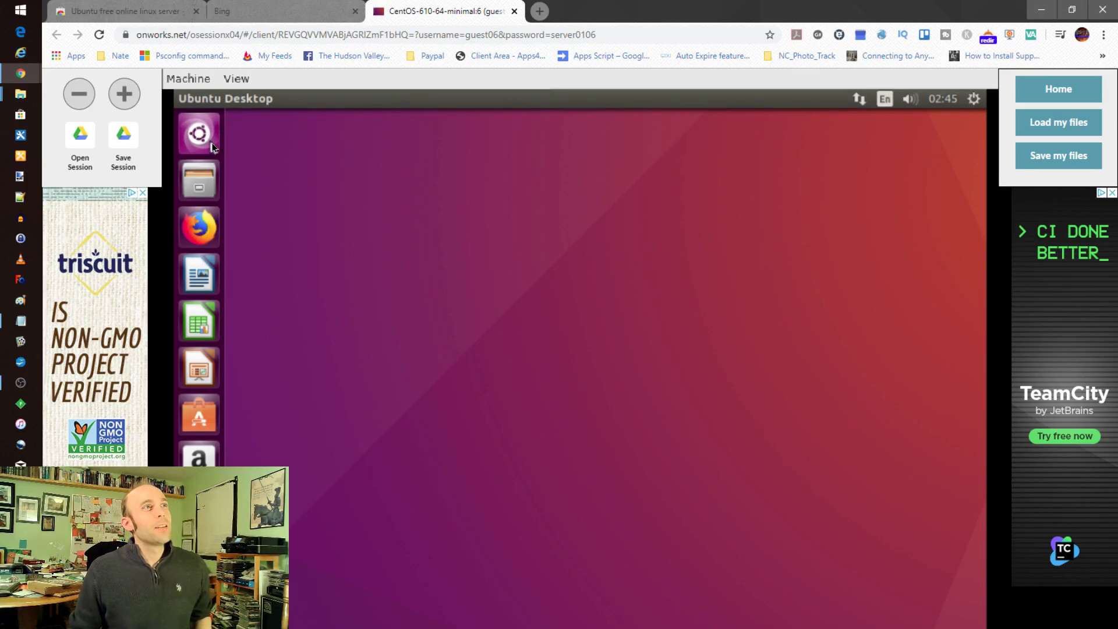
Step: Open a Terminal from the Dash and enter 'sudo apt-get install krita' at the prompt
left_click(211, 145)
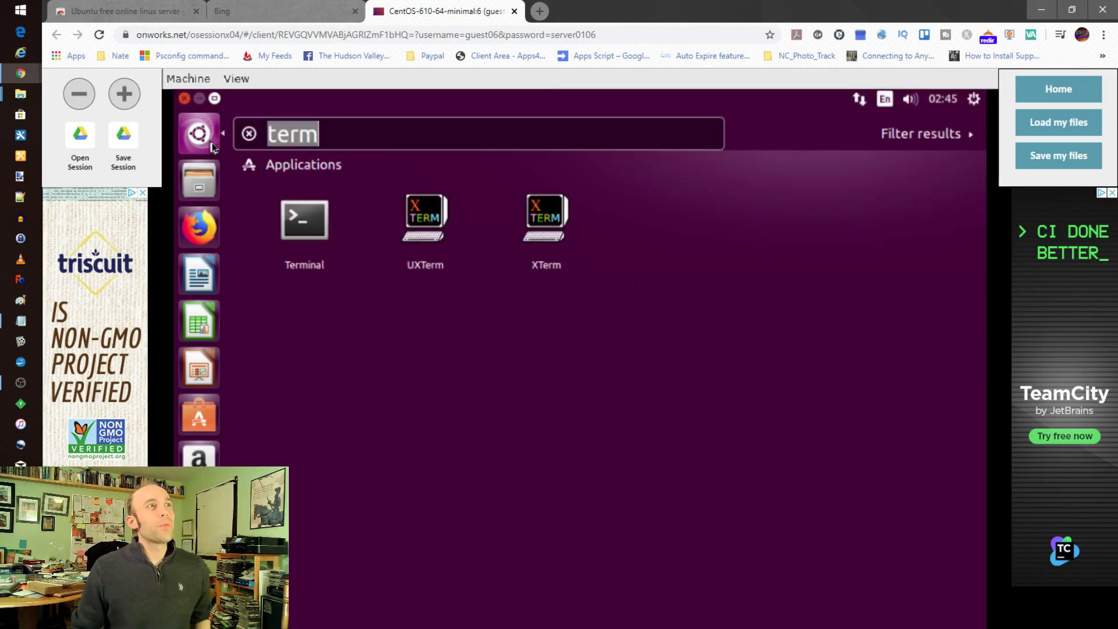
left_click(298, 217)
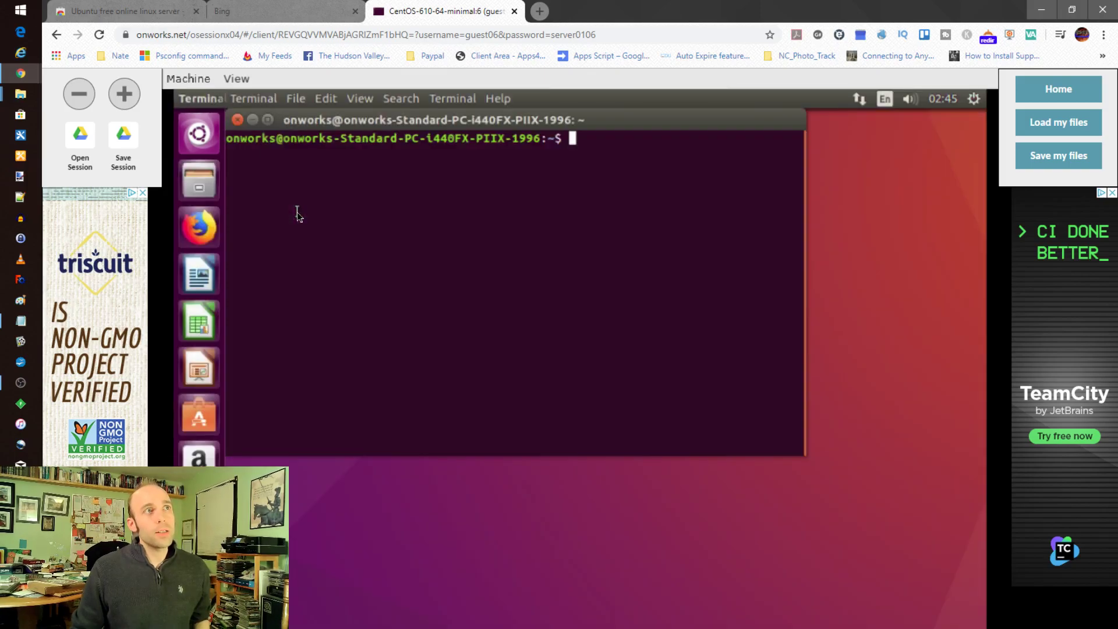
type("sud")
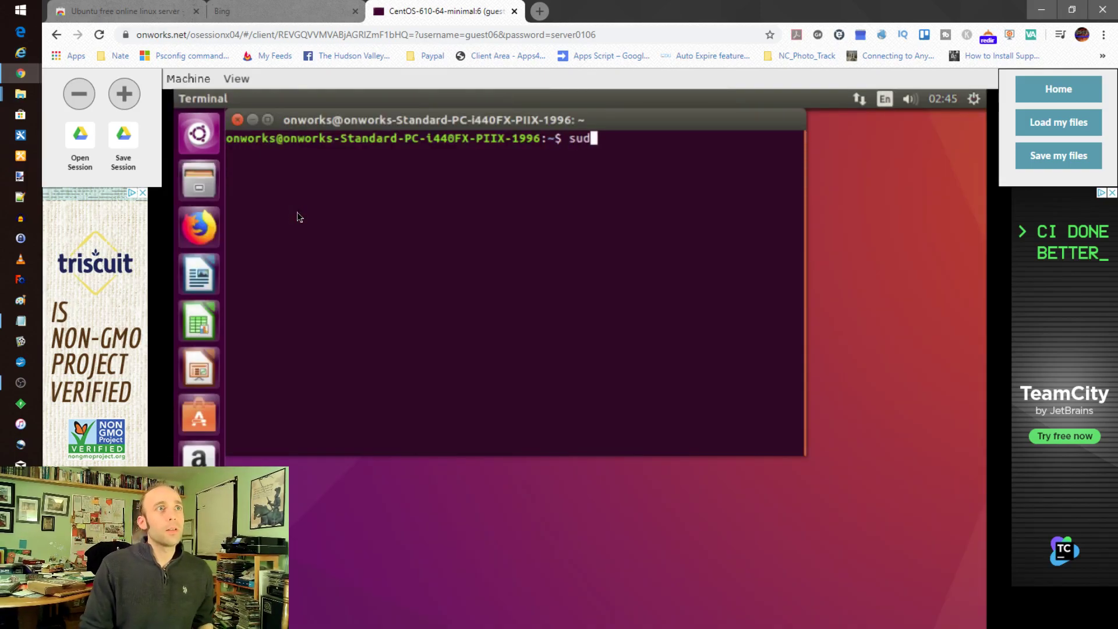
type("o apt-get install")
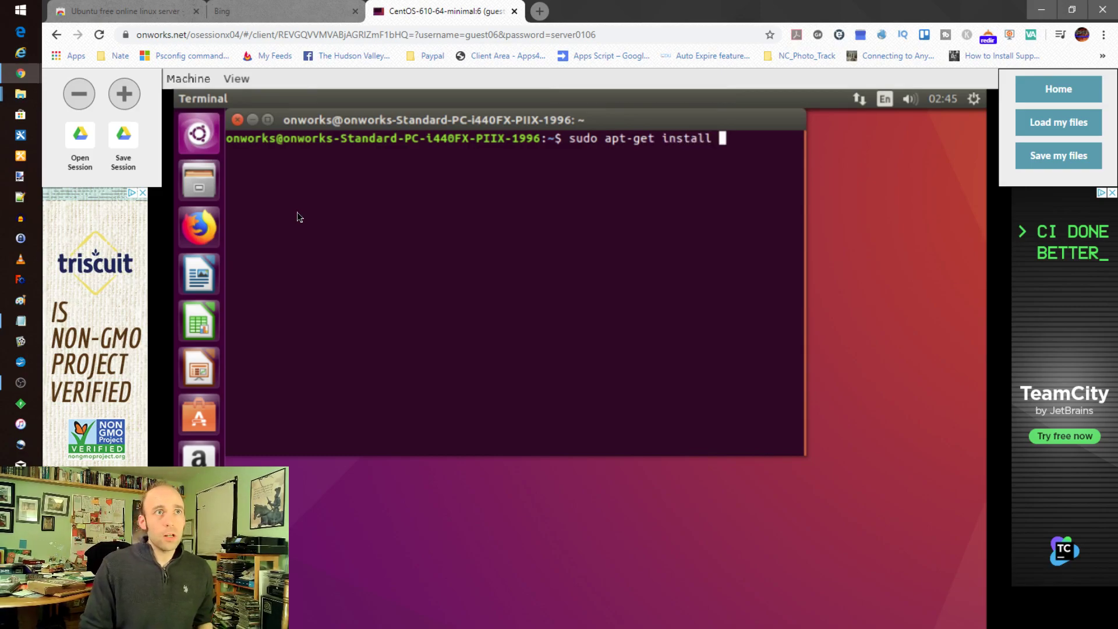
type(" krita")
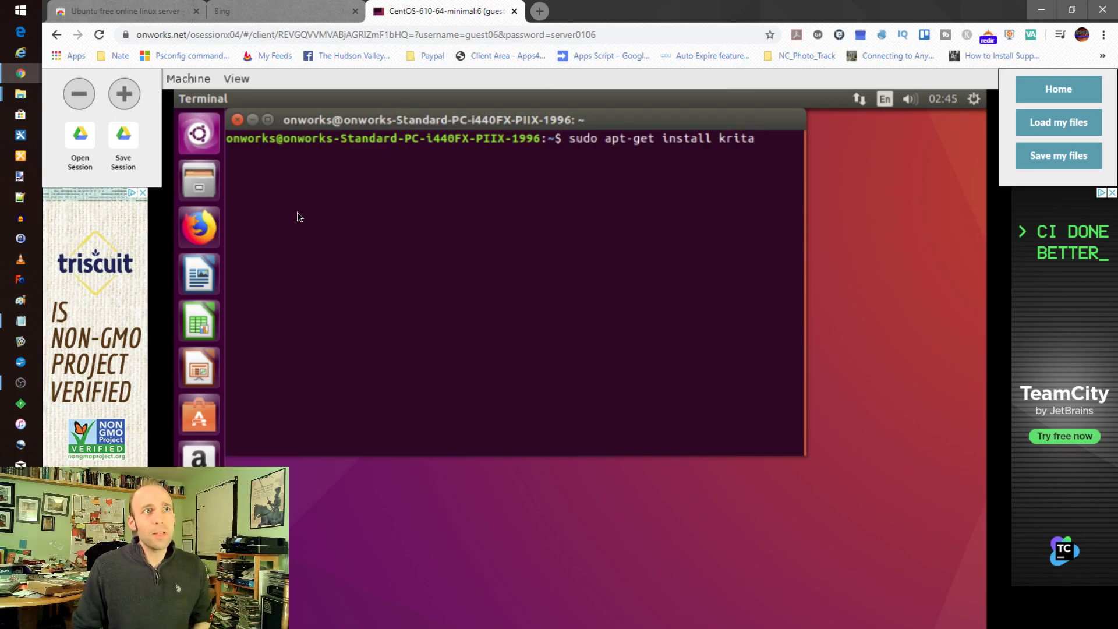
Step: Run 'sudo apt-get install krita', supply the sudo password, and rerun it after the lock error
key("Return")
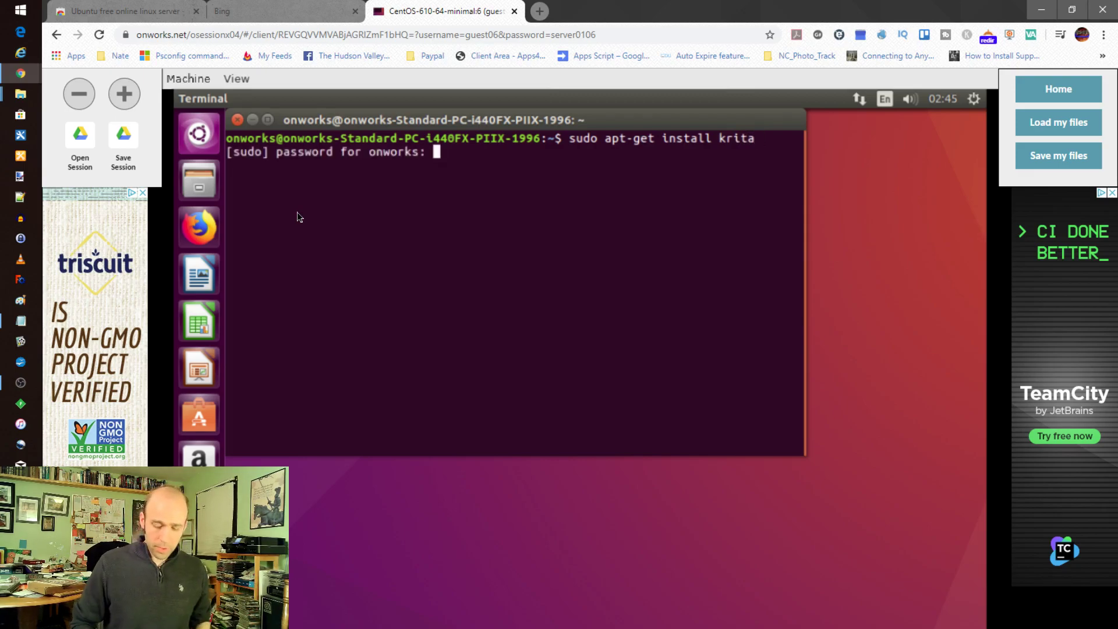
key("Return")
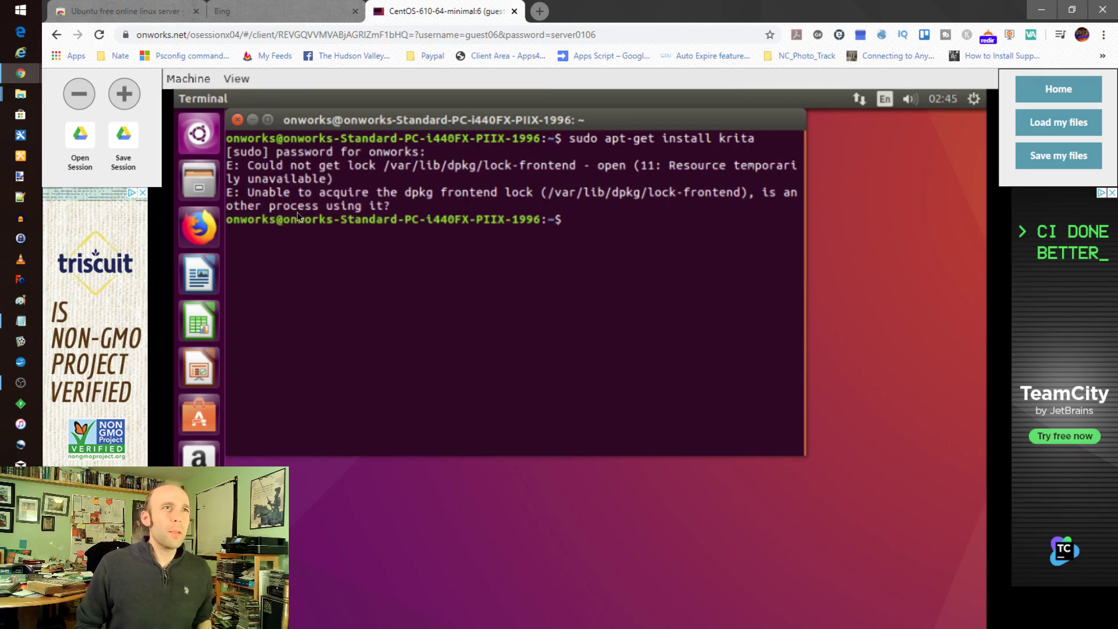
key("Up")
key("Return")
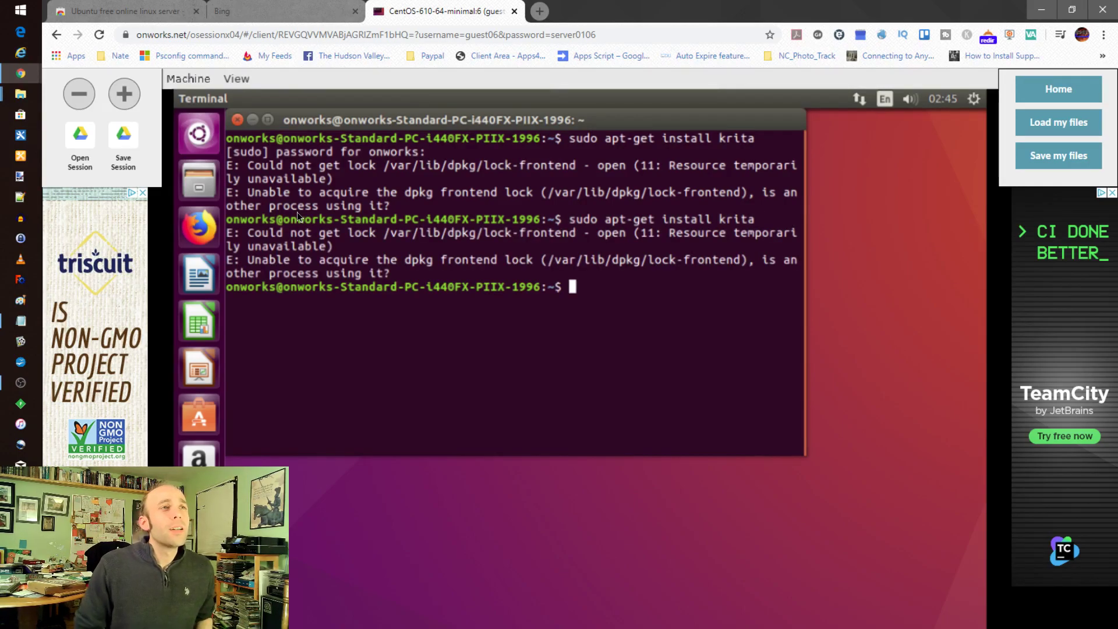
Step: Retry the install, correcting the mistyped 'sudo apt-get krta', and retype 'sudo apt-get install krita'
type("sudo apt")
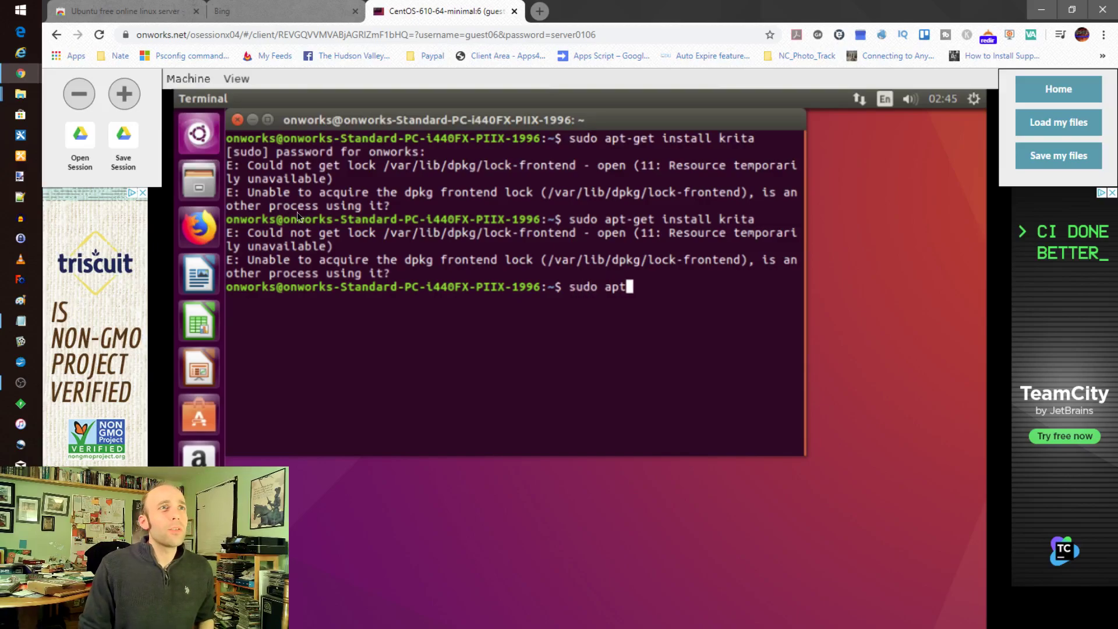
type("-get krt")
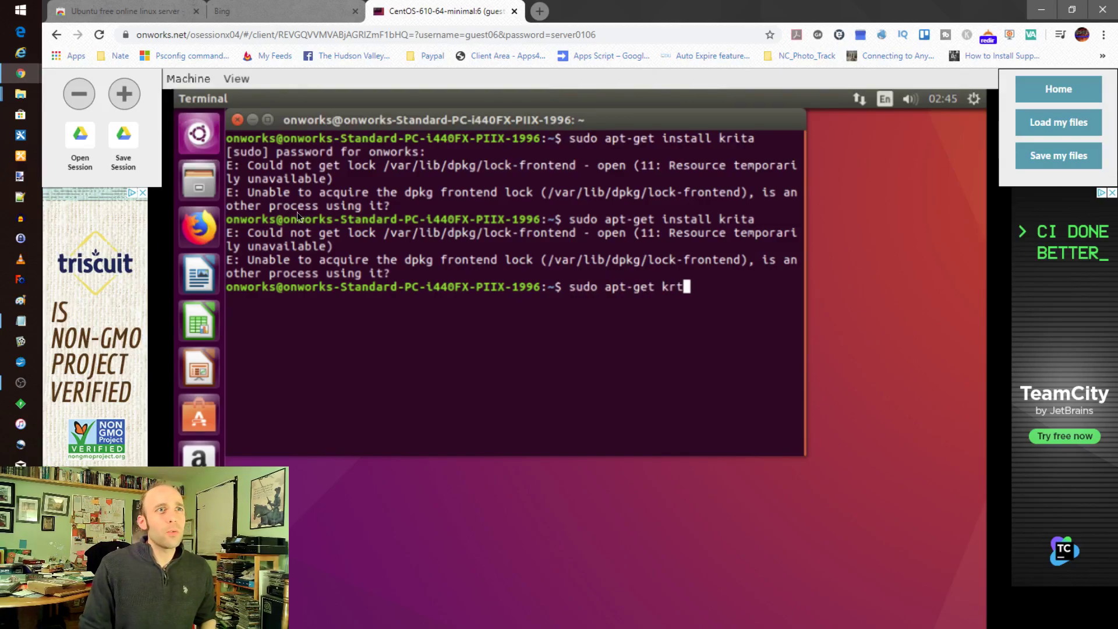
type("a")
key("BackSpace")
key("BackSpace")
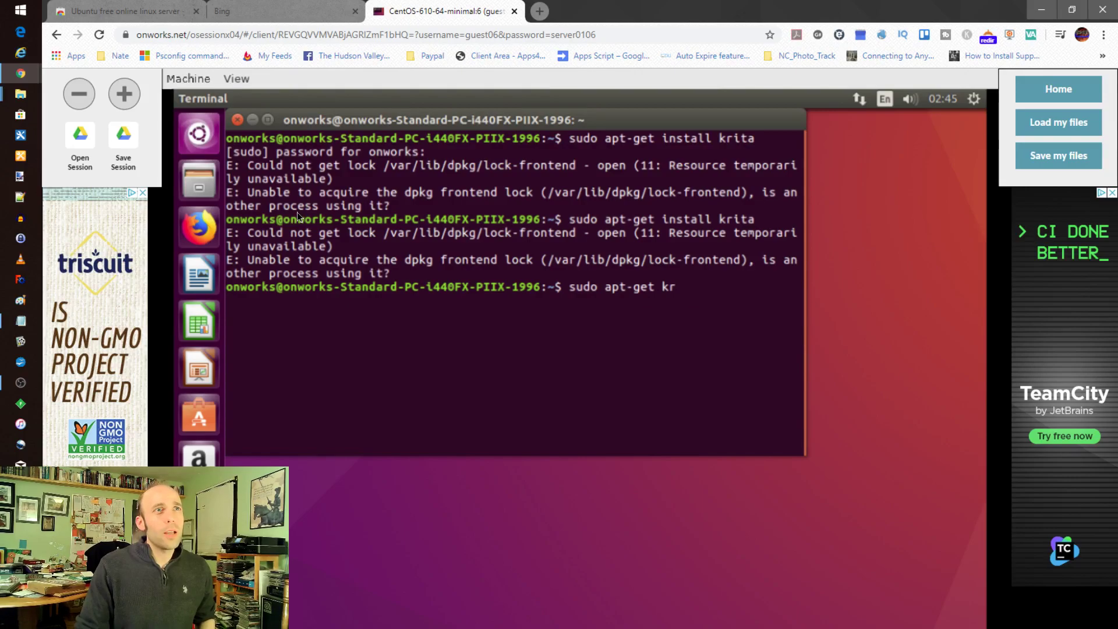
type("ita")
key("Return")
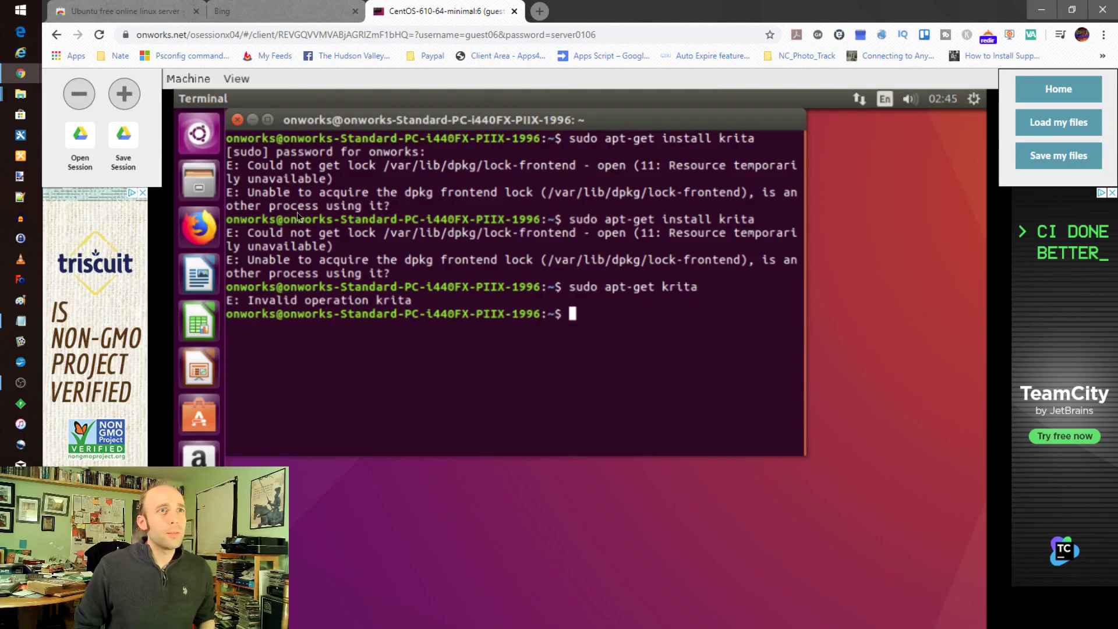
key("Up")
key("BackSpace")
key("BackSpace")
key("BackSpace")
key("BackSpace")
key("BackSpace")
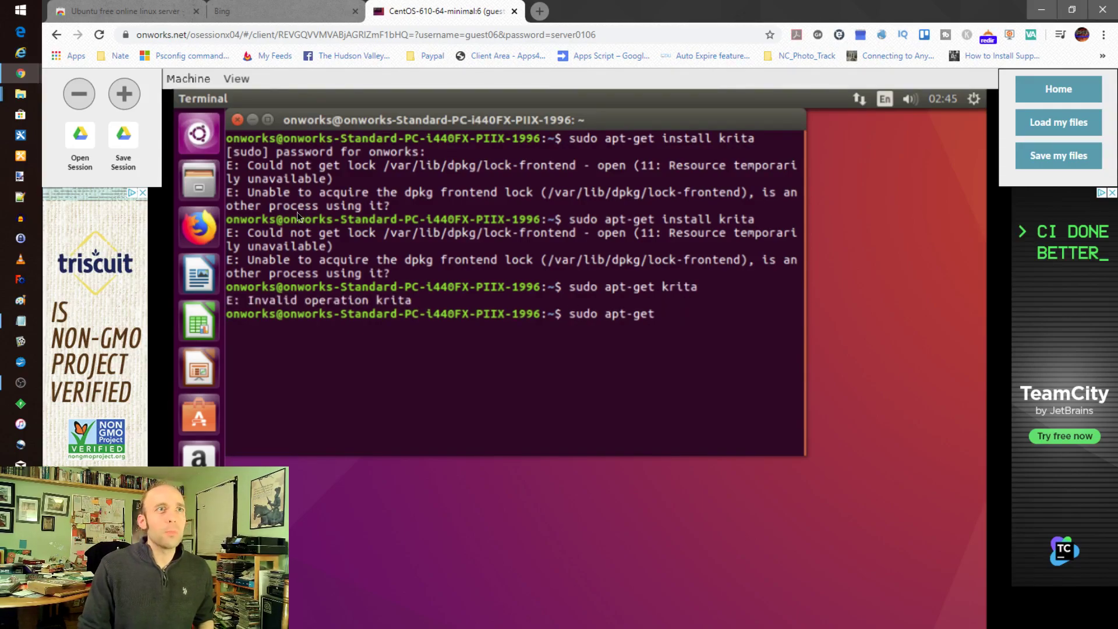
type("install krit")
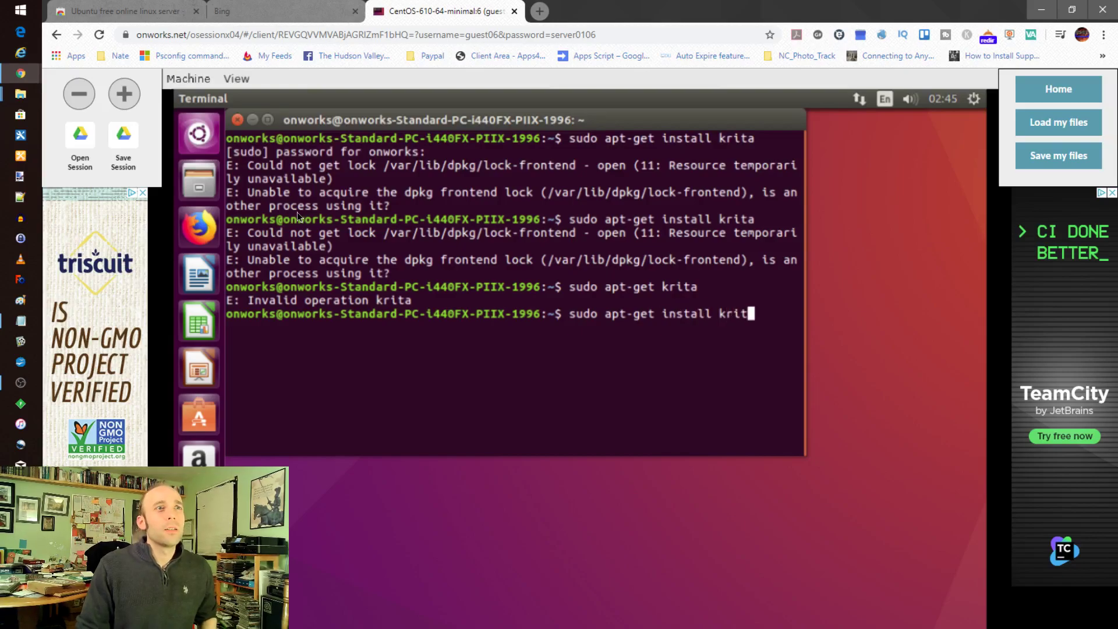
type("a")
key("Return")
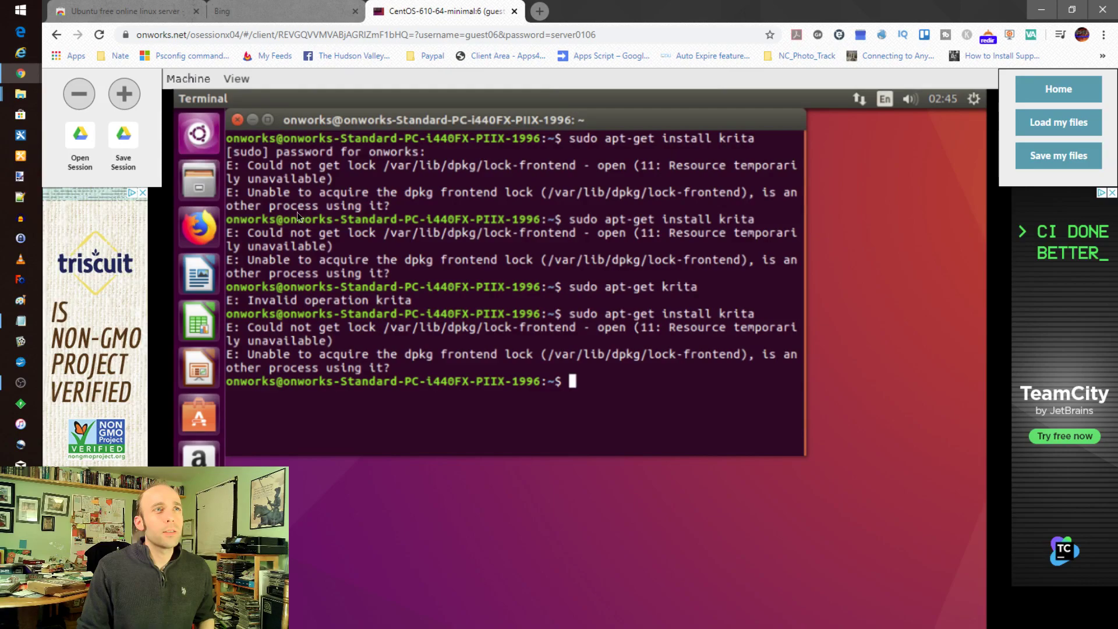
type("sudo")
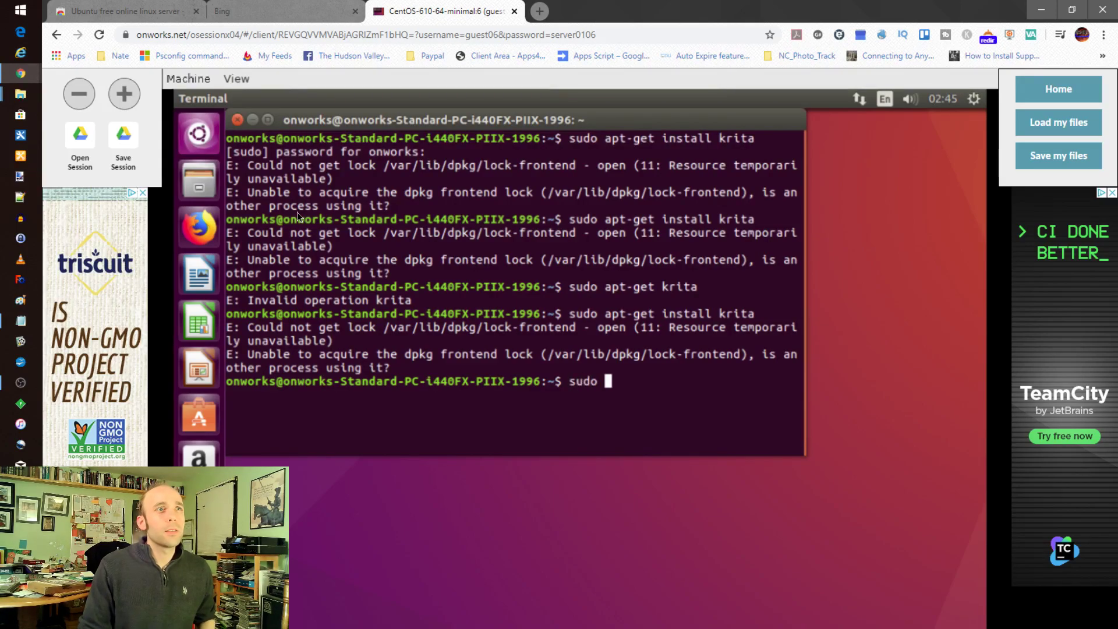
type("apt-get i")
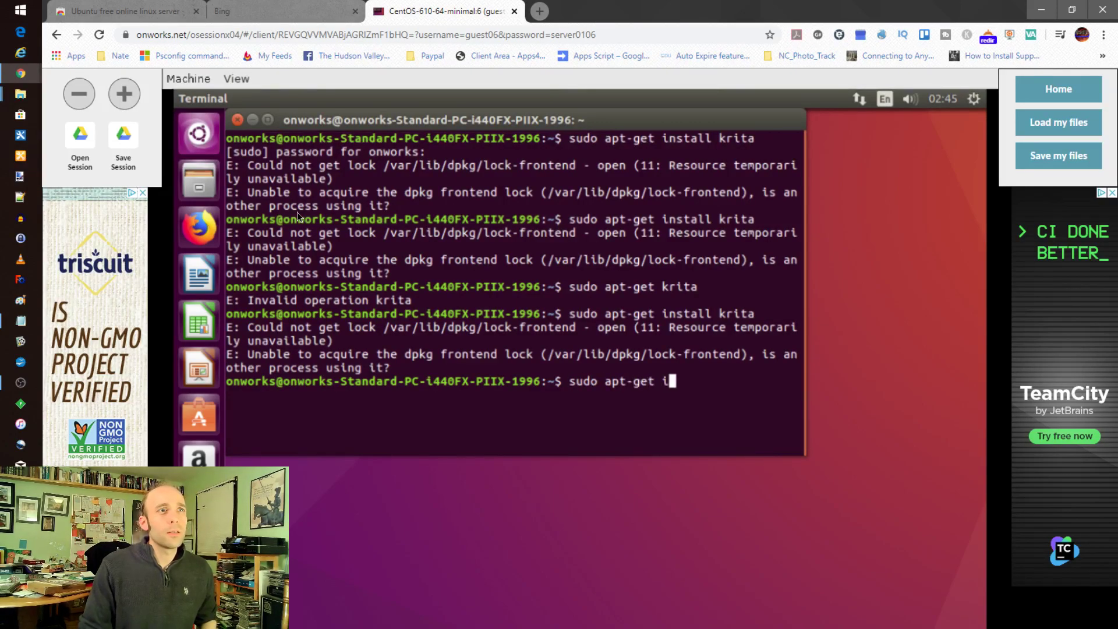
type("nstall k")
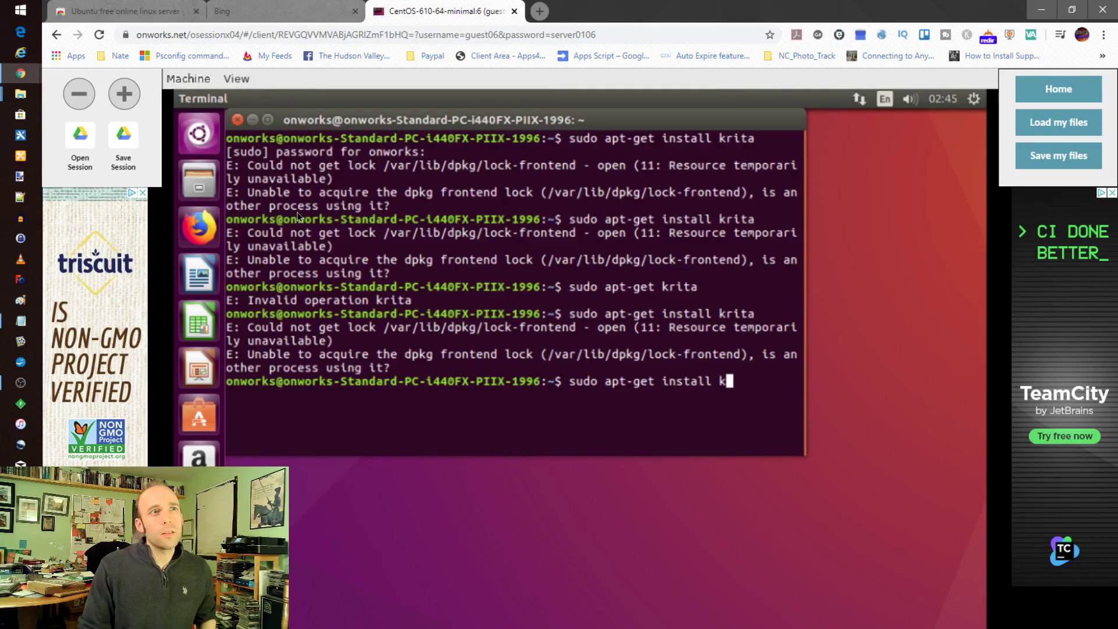
type("rita")
Step: Run the Krita install and answer 'y' to continue downloading the 200 new packages
key("Return")
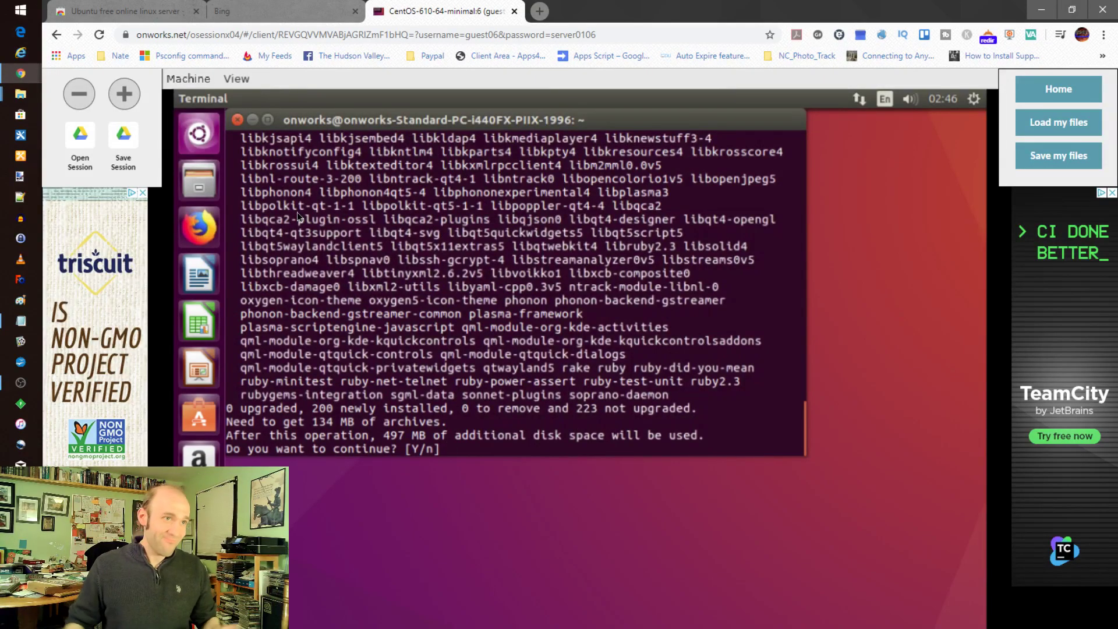
type("y")
key("Return")
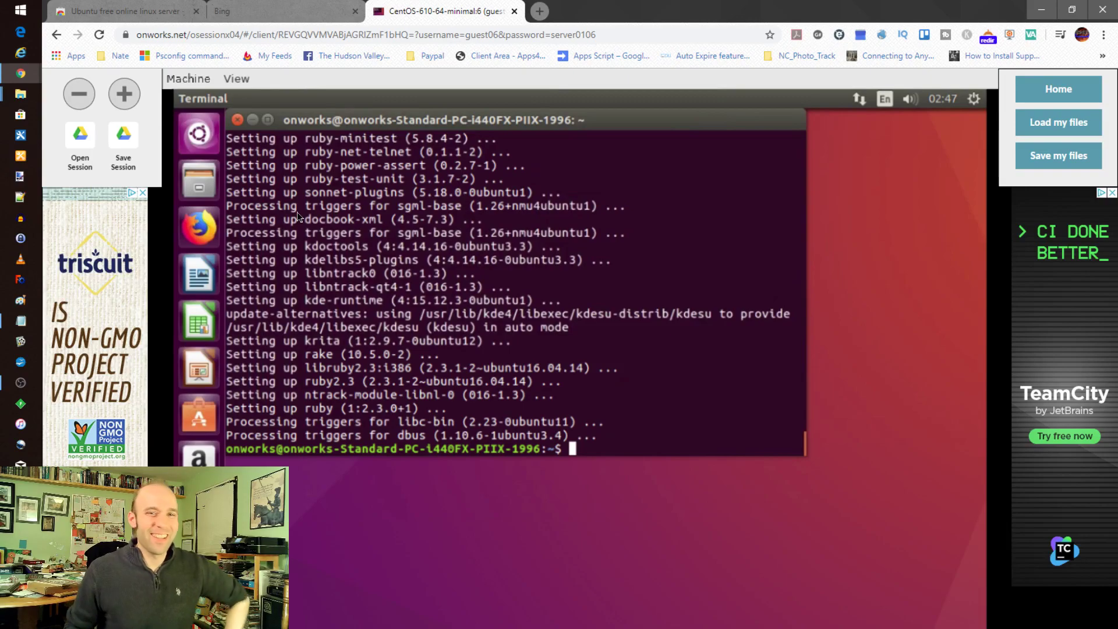
Step: Replace the old Dash search with 'krita' and launch Krita from the results
left_click(199, 134)
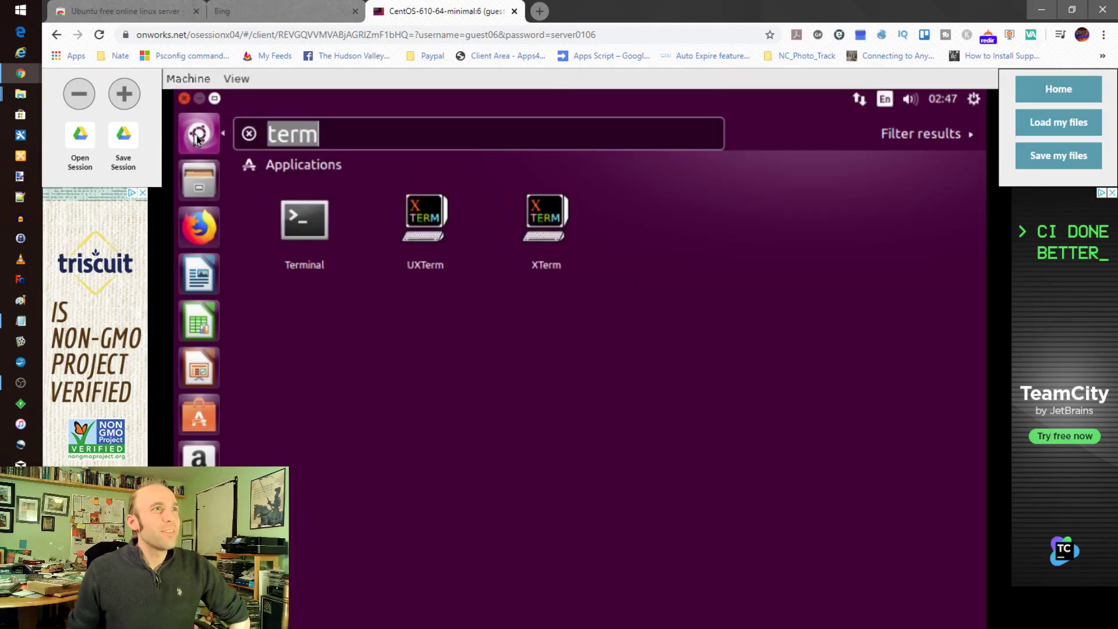
left_click(359, 139)
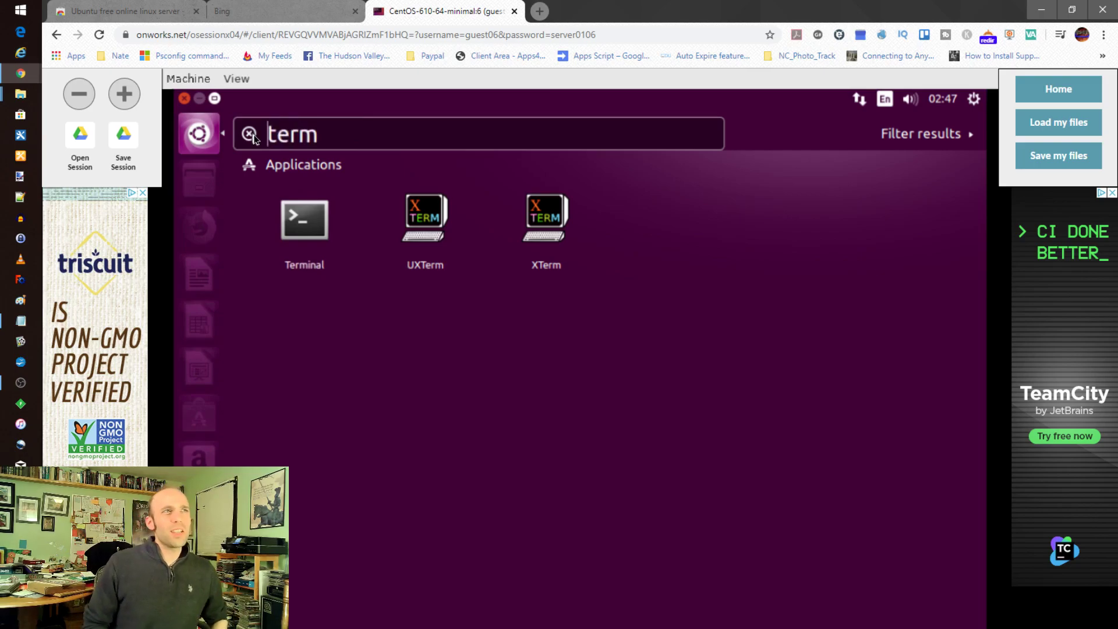
key("Delete")
key("Delete")
key("Delete")
key("Delete")
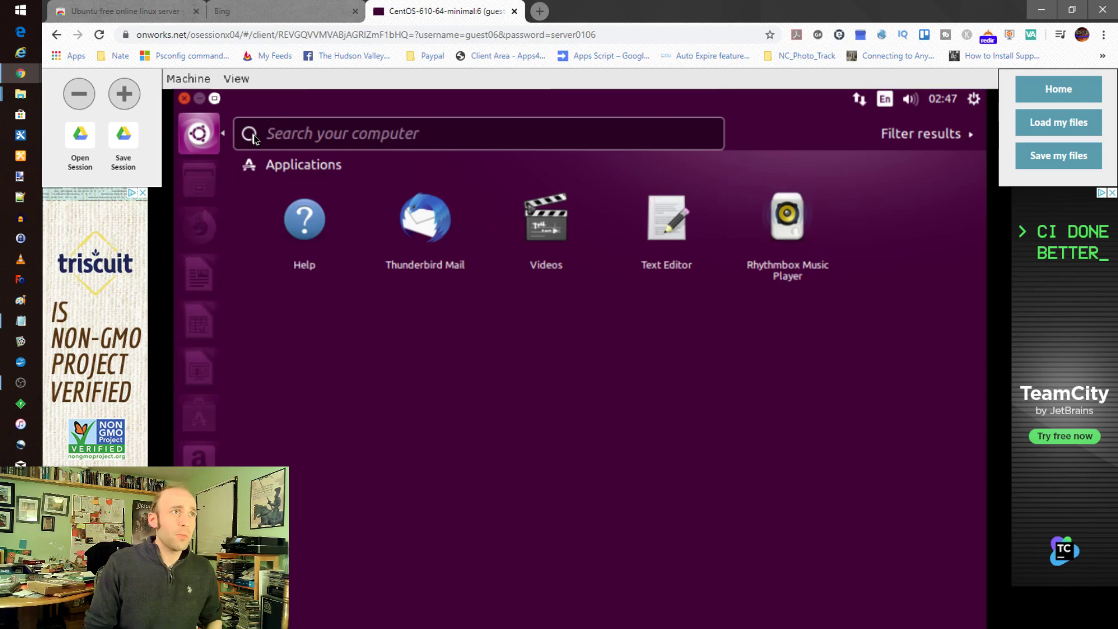
type("krita")
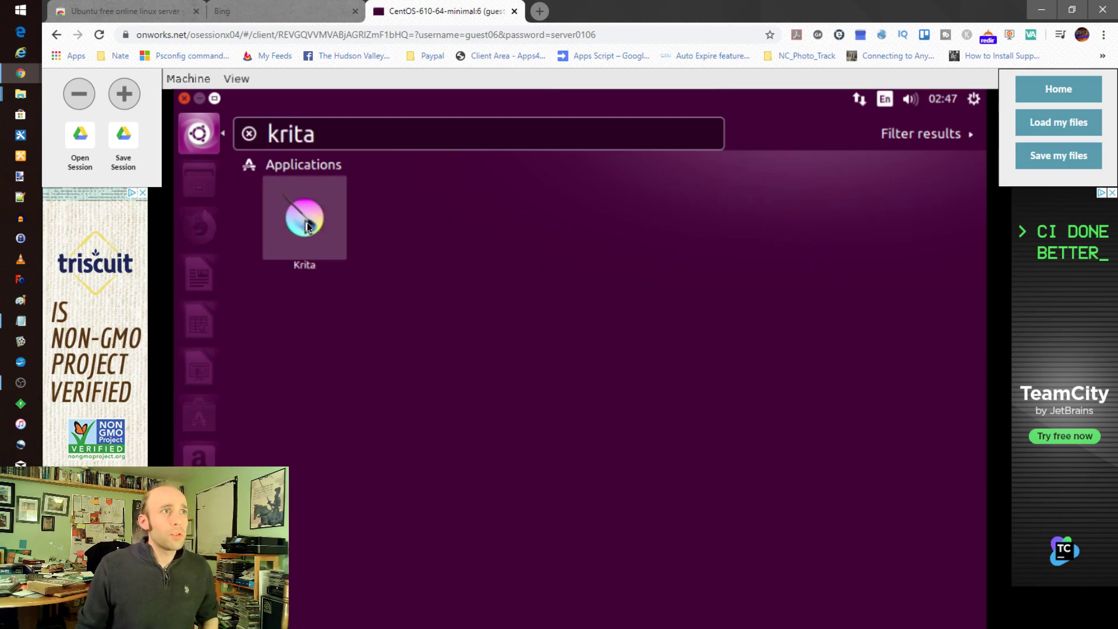
left_click(306, 222)
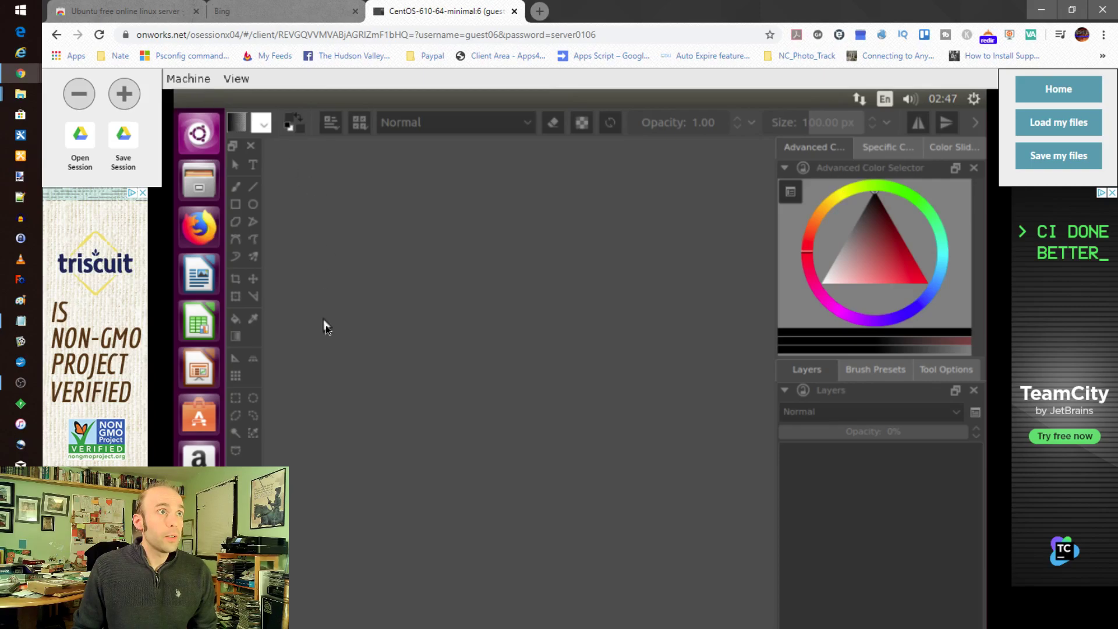
Step: Create a new 1600×1200 Custom Document with a white background via File > New
mouse_move(248, 99)
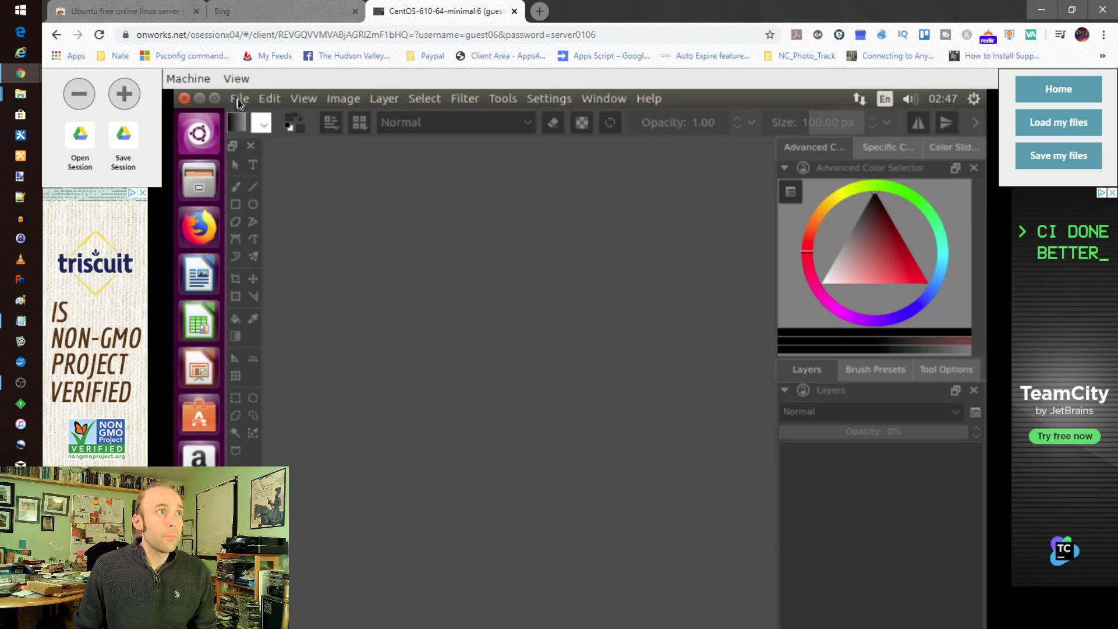
left_click(239, 99)
left_click(260, 115)
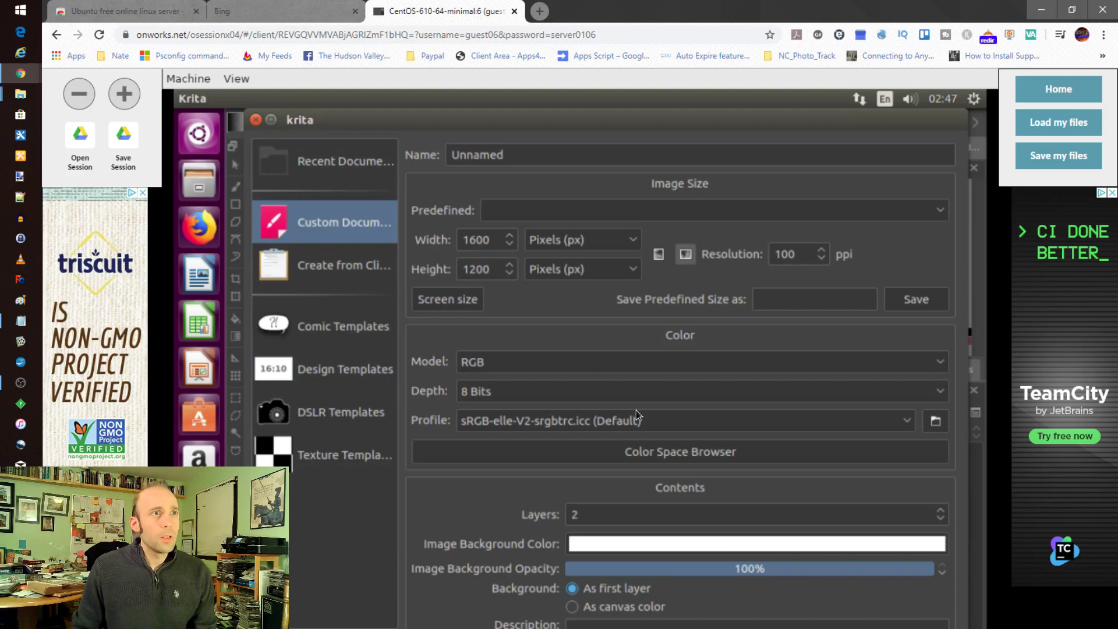
key("Escape")
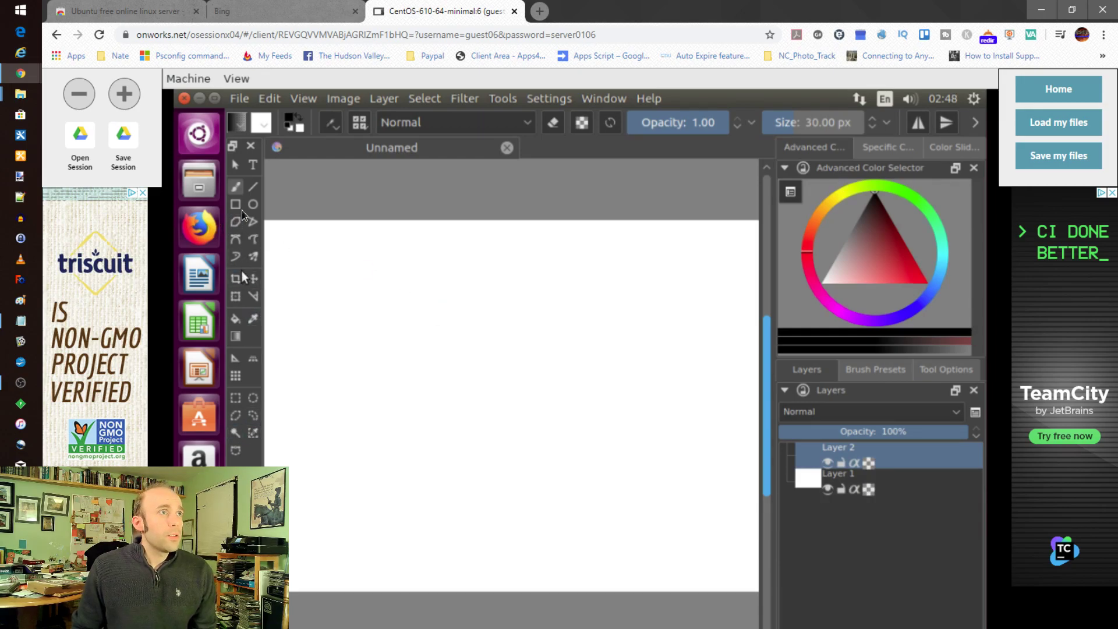
Step: Pick red in the colour selector and paint a loop with a curving tail on the canvas
left_click(894, 241)
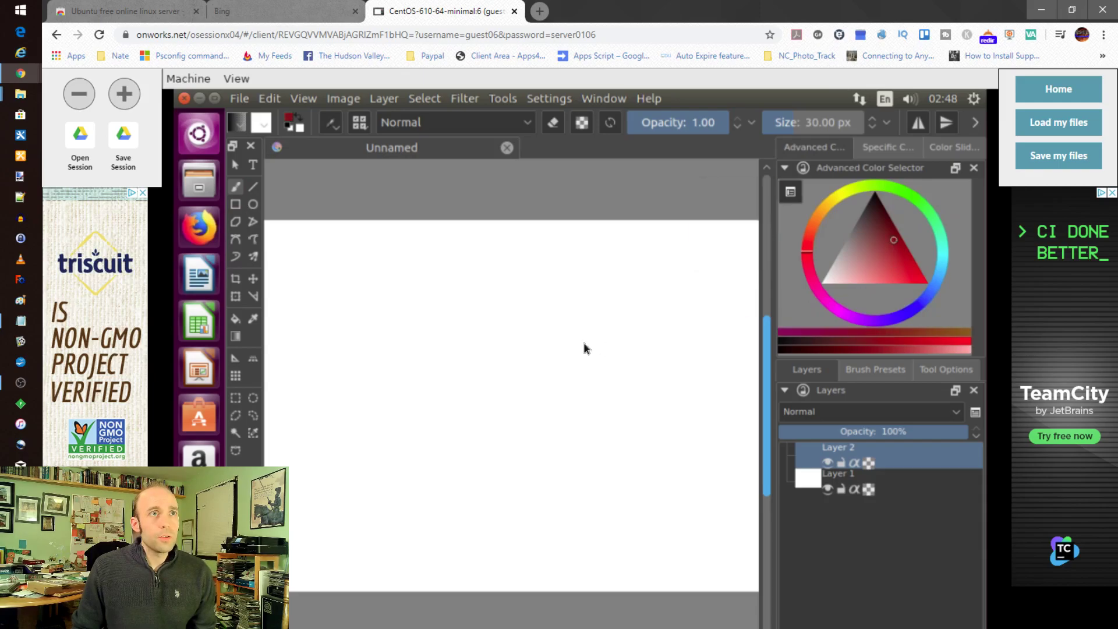
left_click_drag(570, 384, 507, 431)
mouse_move(415, 416)
left_mouse_down()
mouse_move(554, 548)
mouse_move(616, 366)
left_mouse_up()
left_click_drag(666, 498, 669, 497)
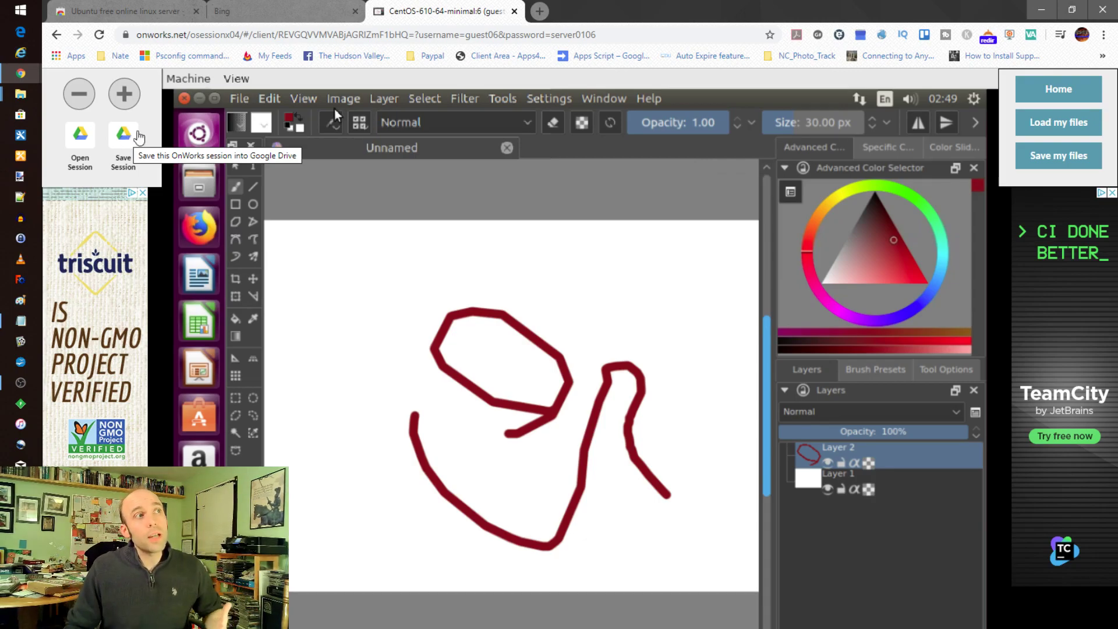
left_click(198, 227)
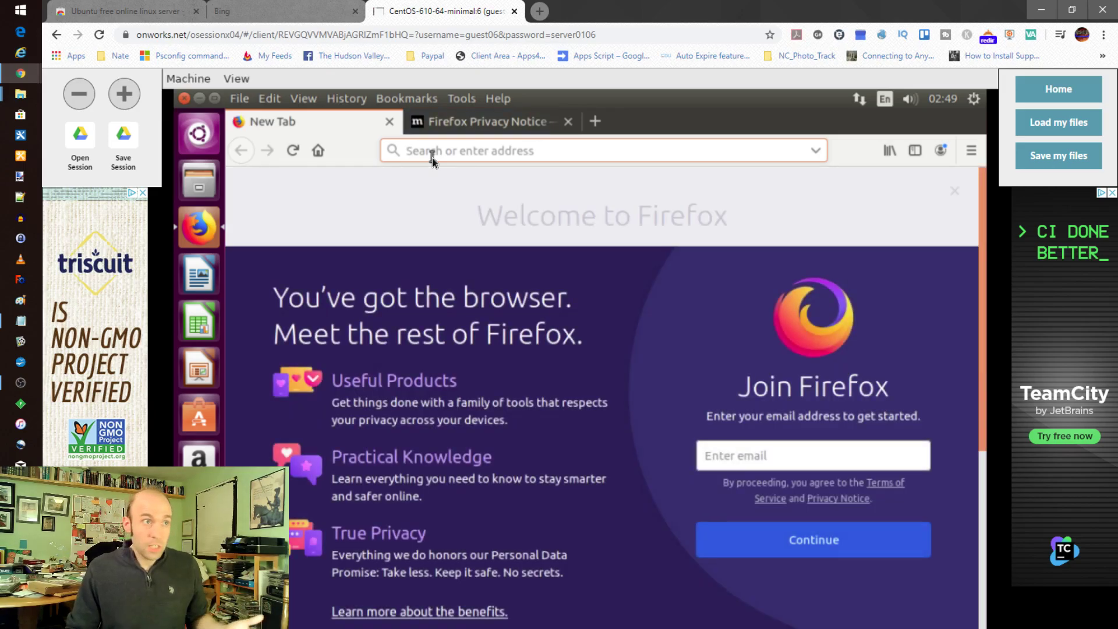
left_click(389, 121)
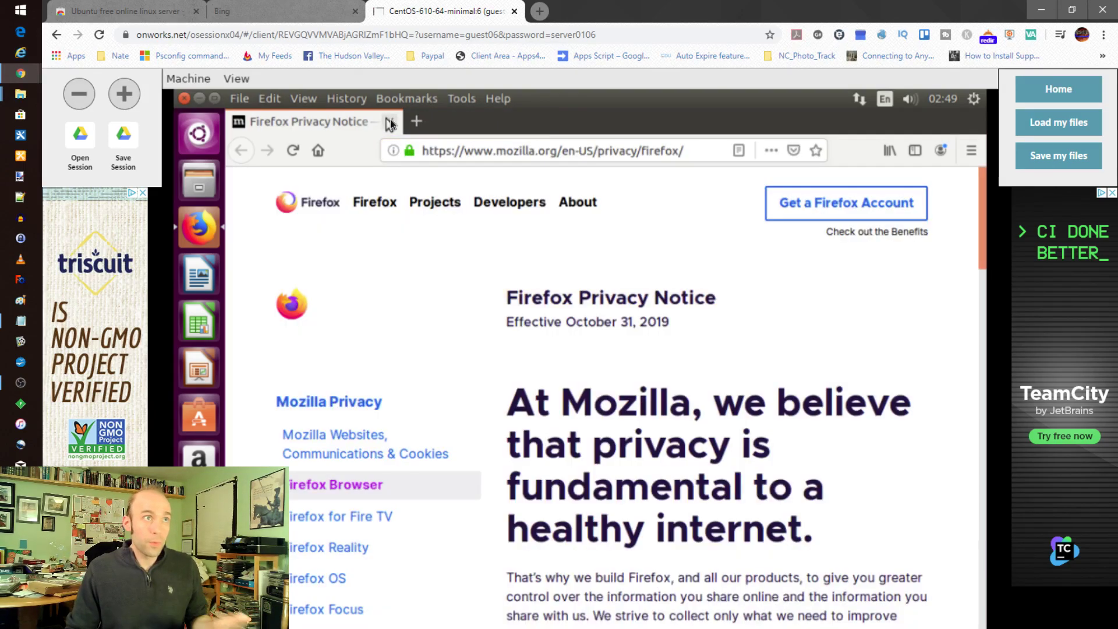
left_click(390, 122)
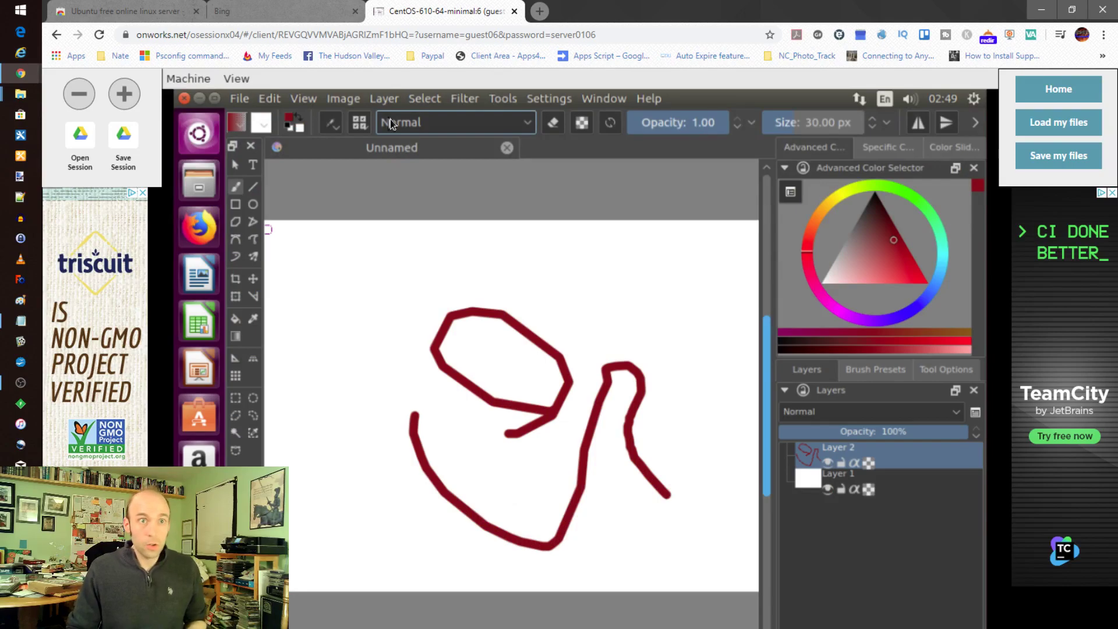